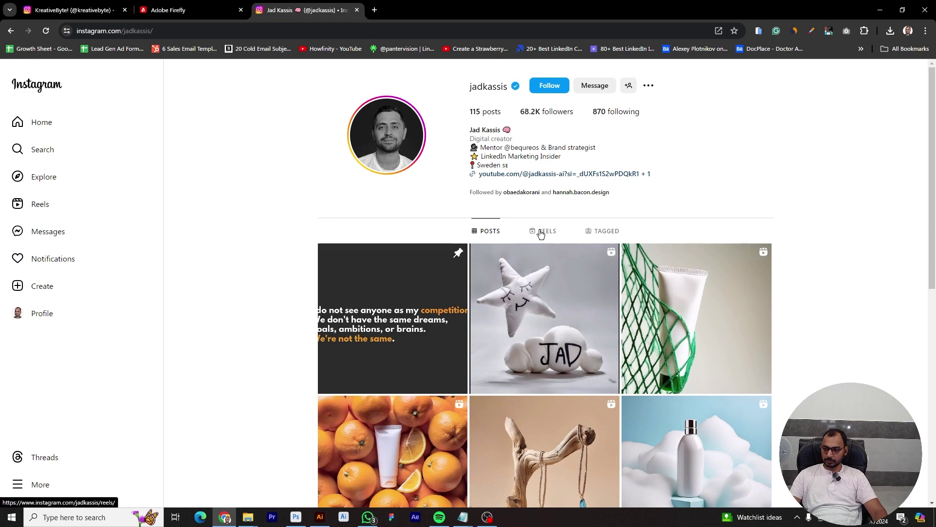
Look over the beige cushion-letters post and Firefly's four renders, then return to the Illustrator ABCD artwork.
{"action": "scroll", "coordinate": [847, 335], "scroll_direction": "down", "scroll_amount": 4}
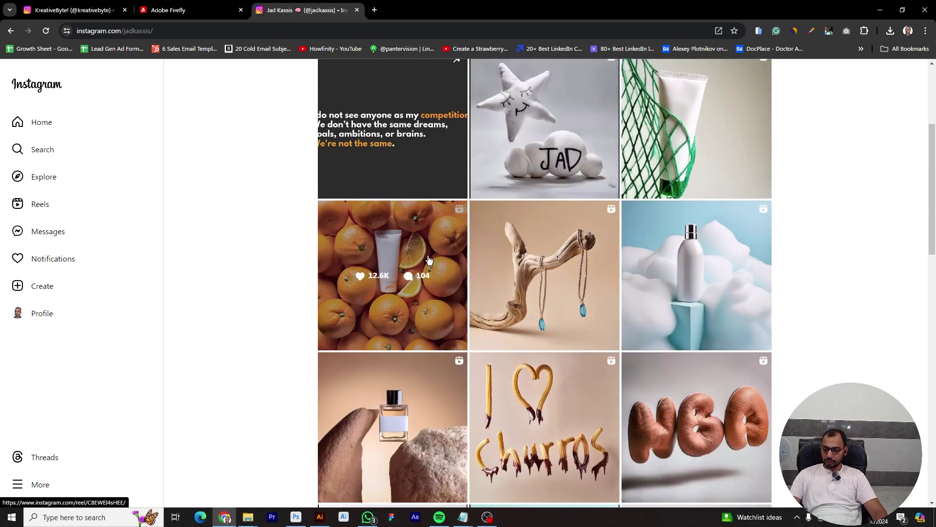
{"action": "scroll", "coordinate": [536, 338], "scroll_direction": "down", "scroll_amount": 4}
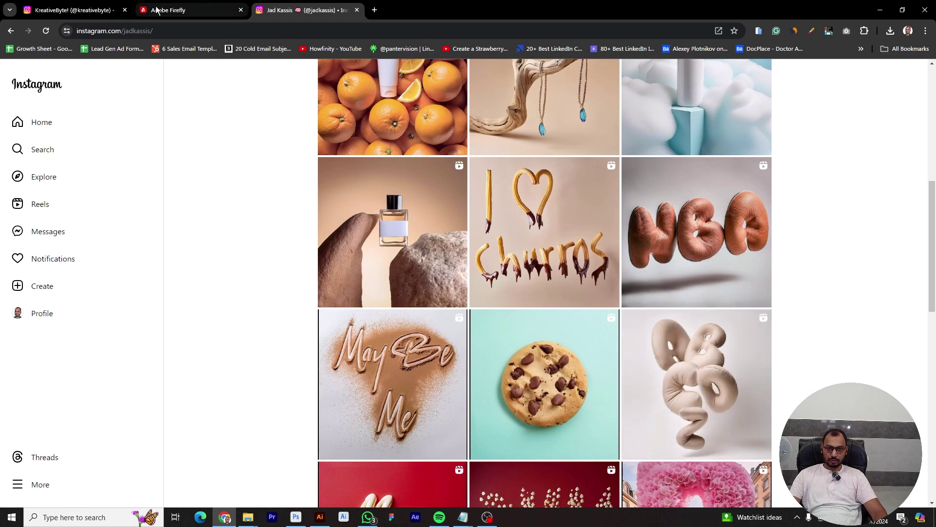
{"action": "left_click", "coordinate": [703, 350]}
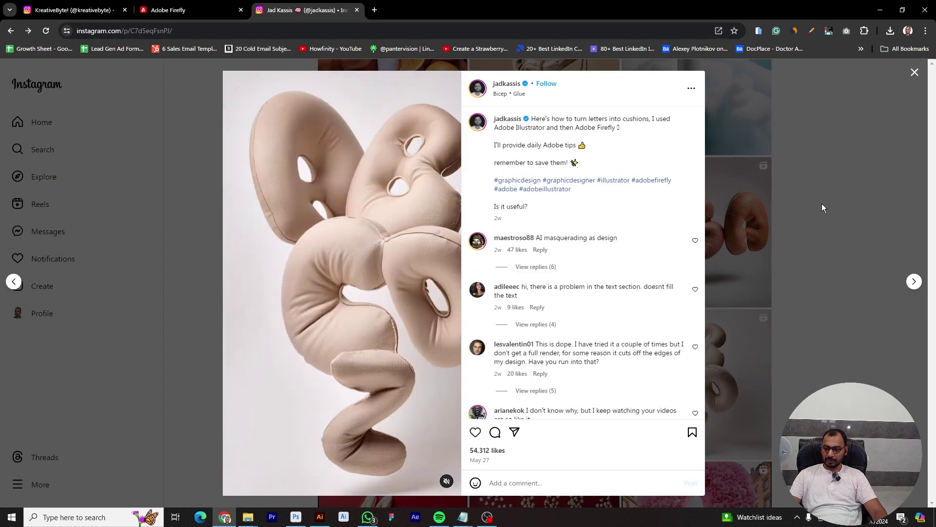
{"action": "left_click", "coordinate": [821, 204]}
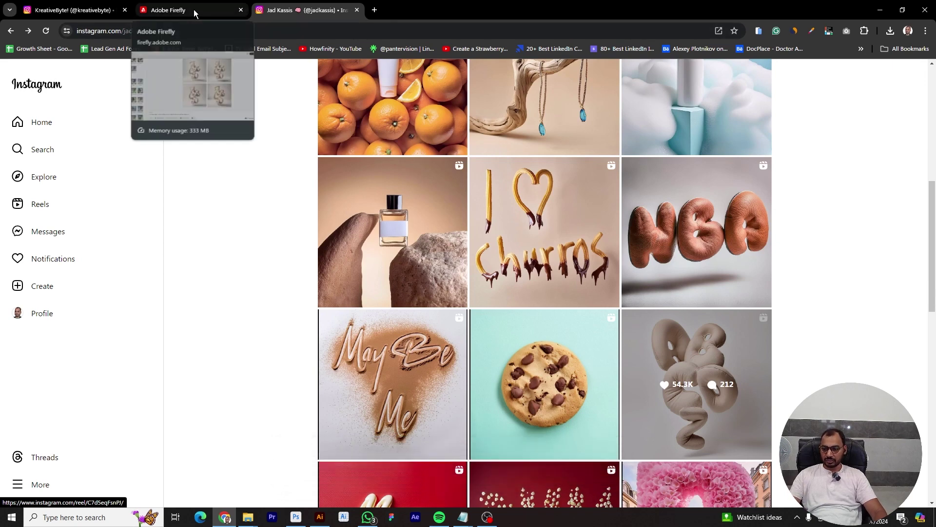
{"action": "left_click", "coordinate": [194, 10]}
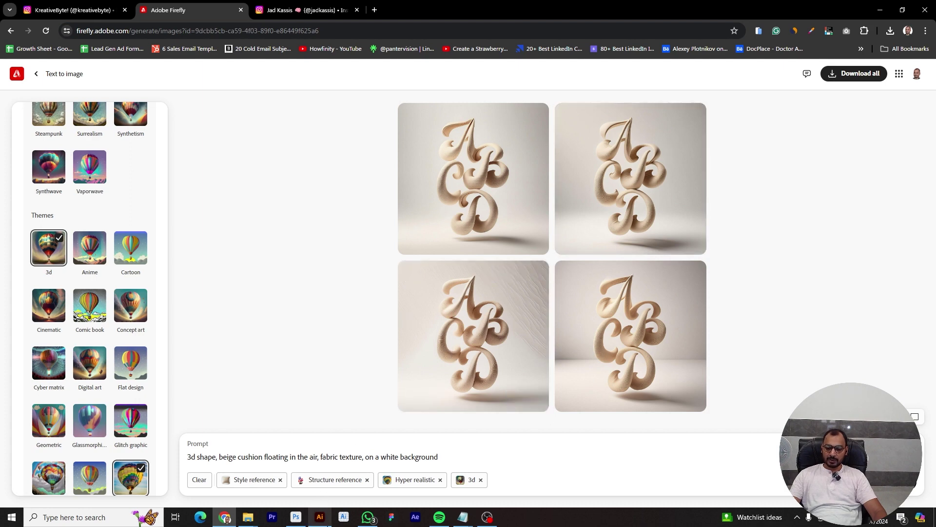
{"action": "left_click", "coordinate": [320, 517]}
Type a black script letter A with the Type tool and place it beside the artboard.
{"action": "left_click", "coordinate": [600, 225]}
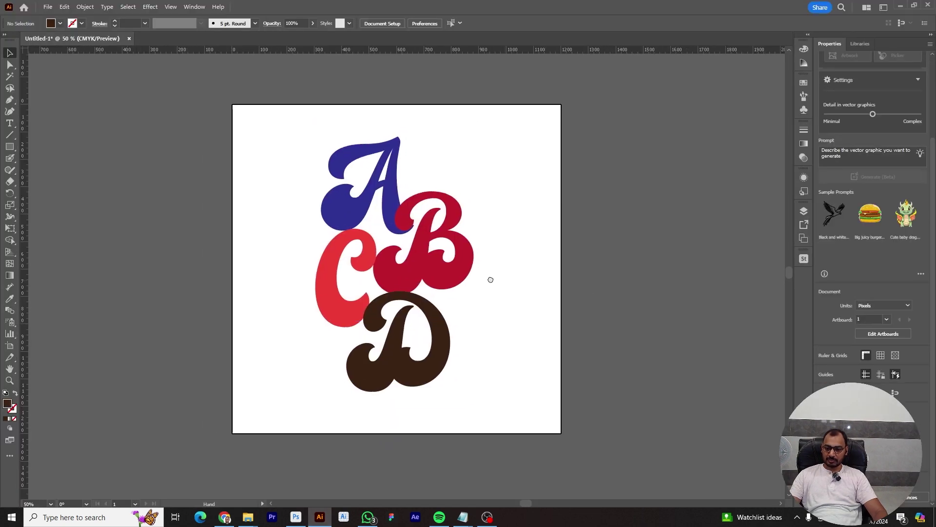
{"action": "left_click", "coordinate": [299, 145]}
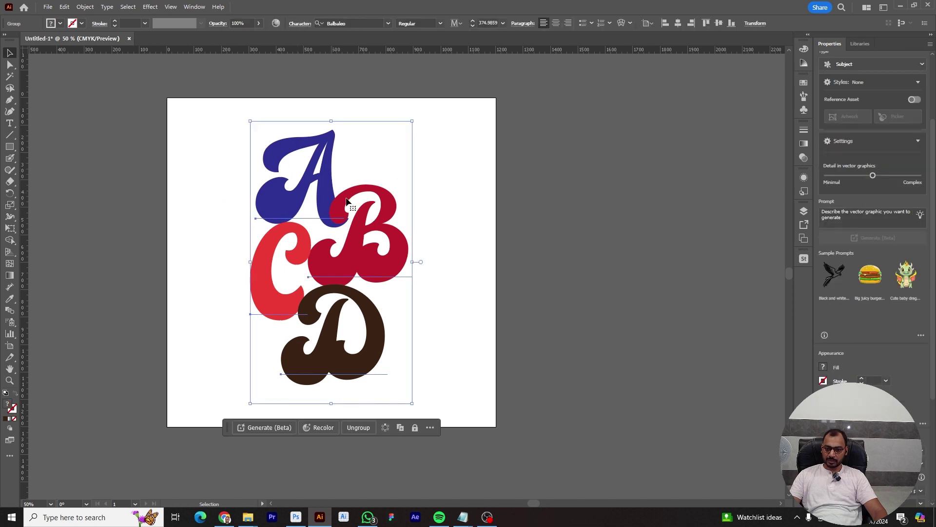
{"action": "left_click", "coordinate": [501, 198]}
{"action": "key", "text": "t"}
{"action": "left_click", "coordinate": [556, 148]}
{"action": "type", "text": "A"}
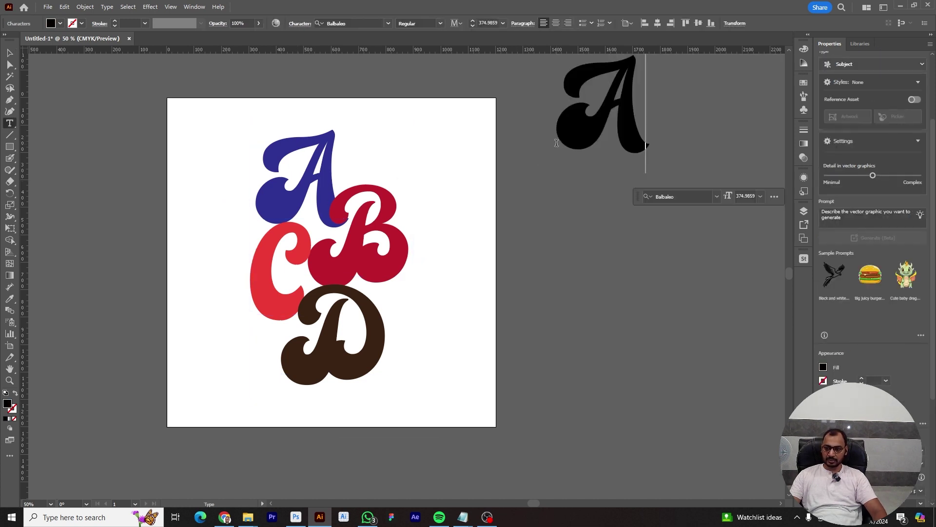
{"action": "left_click", "coordinate": [9, 52]}
{"action": "left_click_drag", "start_coordinate": [605, 161], "coordinate": [513, 207]}
{"action": "mouse_move", "coordinate": [511, 165]}
{"action": "left_mouse_down"}
{"action": "mouse_move", "coordinate": [465, 214]}
{"action": "mouse_move", "coordinate": [546, 213]}
{"action": "left_mouse_up"}
Make a copy retyped as B, move it next to the A, then delete it.
{"action": "key", "text": "t"}
{"action": "double_click", "coordinate": [543, 195]}
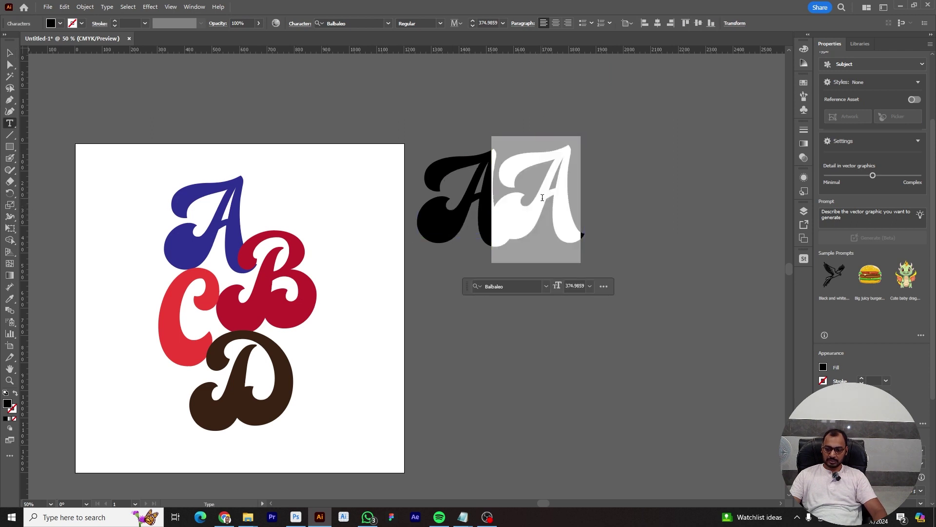
{"action": "type", "text": "B"}
{"action": "key", "text": "Escape"}
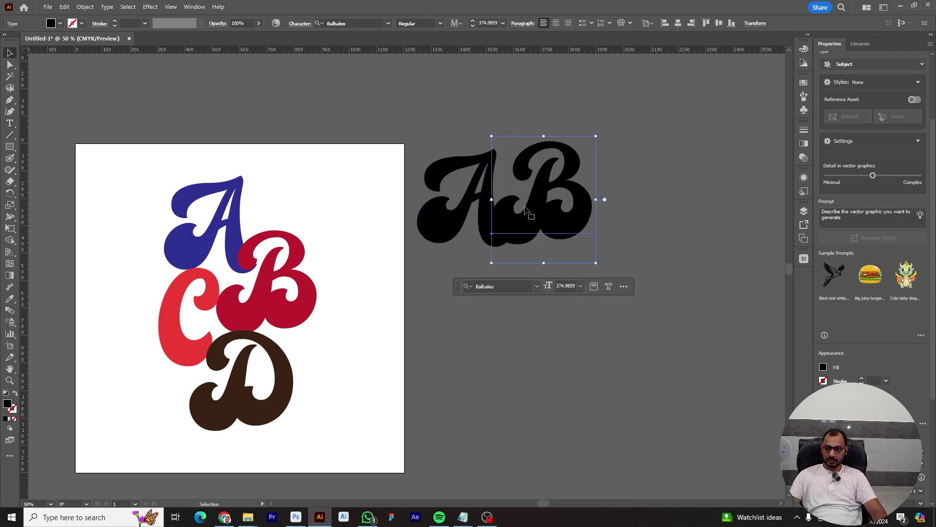
{"action": "mouse_move", "coordinate": [552, 204]}
{"action": "left_mouse_down"}
{"action": "mouse_move", "coordinate": [541, 265]}
{"action": "mouse_move", "coordinate": [396, 252]}
{"action": "left_mouse_up"}
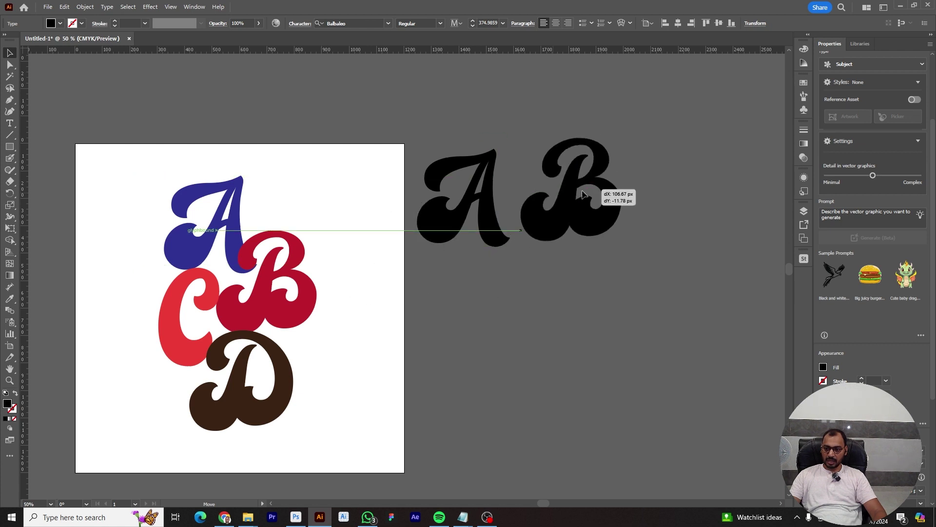
{"action": "left_click_drag", "start_coordinate": [396, 252], "coordinate": [573, 199]}
{"action": "key", "text": "Delete"}
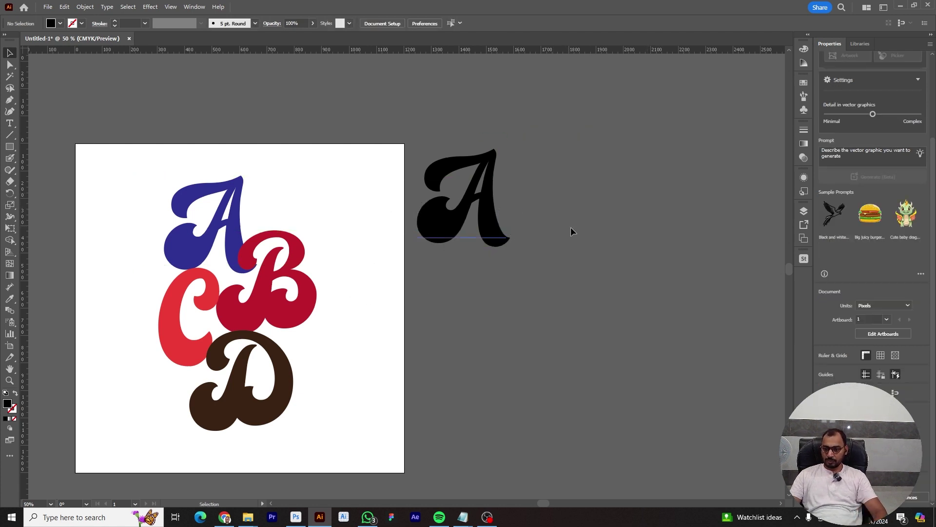
Try a black fill on the ABCD letter group, then undo it to restore the colours.
{"action": "scroll", "coordinate": [518, 320], "scroll_direction": "left", "scroll_amount": 5}
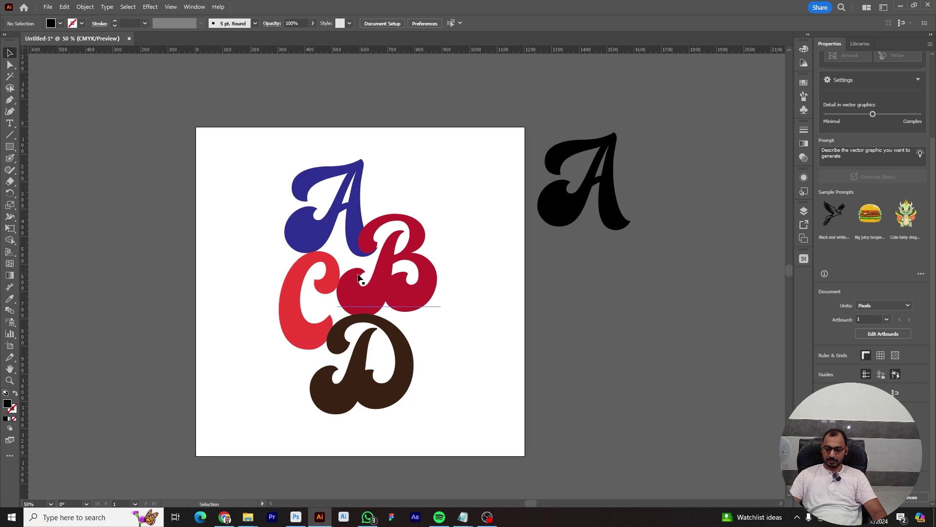
{"action": "left_click", "coordinate": [351, 249]}
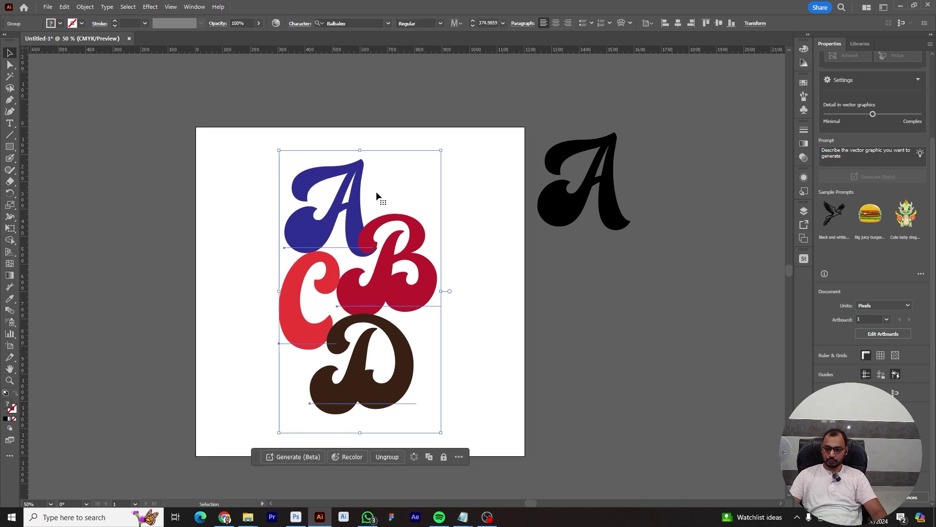
{"action": "left_click", "coordinate": [51, 25]}
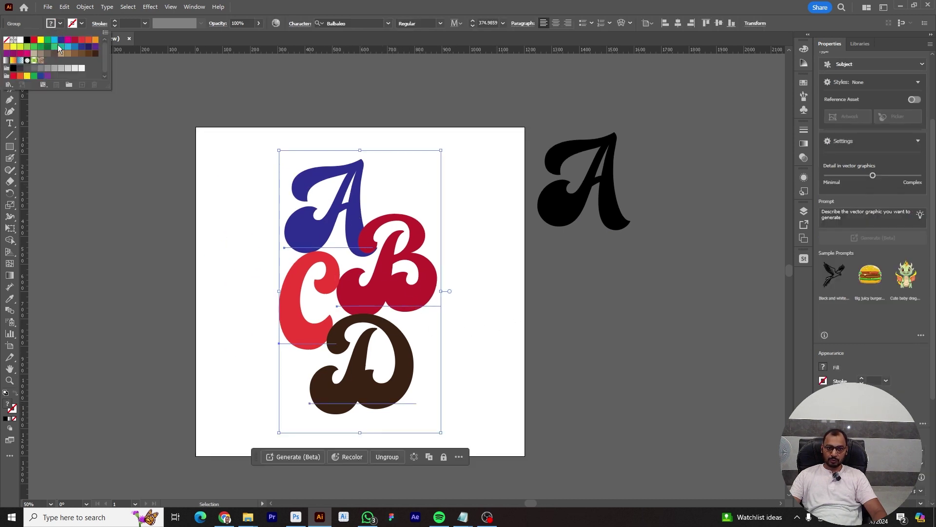
{"action": "left_click", "coordinate": [27, 41]}
{"action": "left_click", "coordinate": [535, 319]}
{"action": "key", "text": "ctrl+z"}
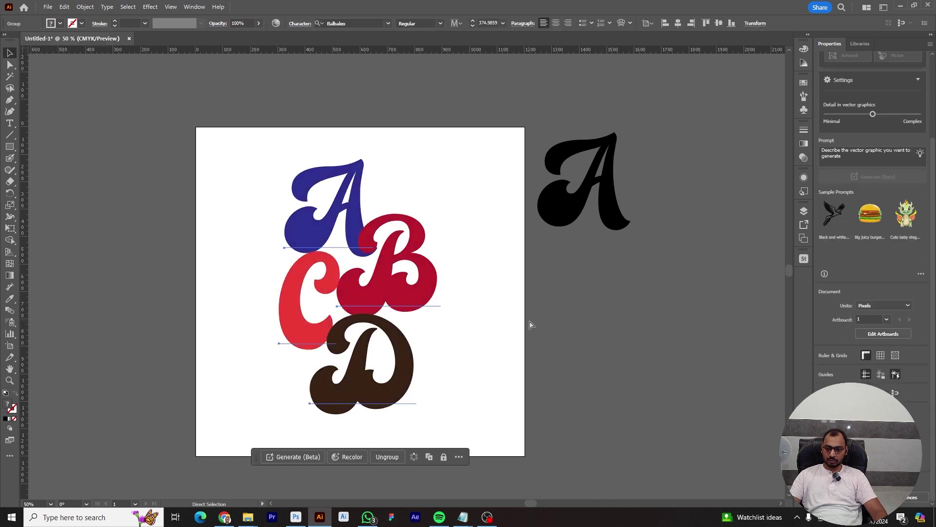
Deselect the group and delete the black A beside the artboard.
{"action": "left_click", "coordinate": [535, 320]}
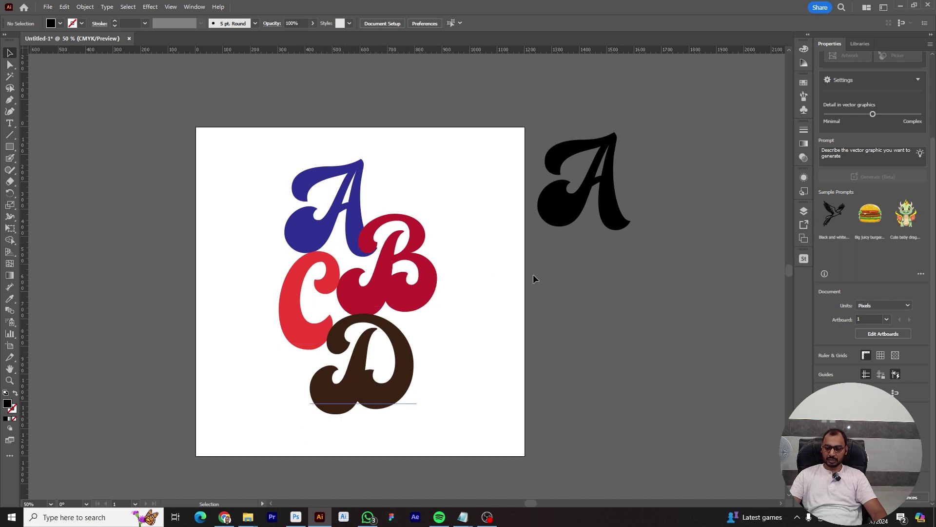
{"action": "left_click", "coordinate": [556, 200]}
{"action": "key", "text": "Delete"}
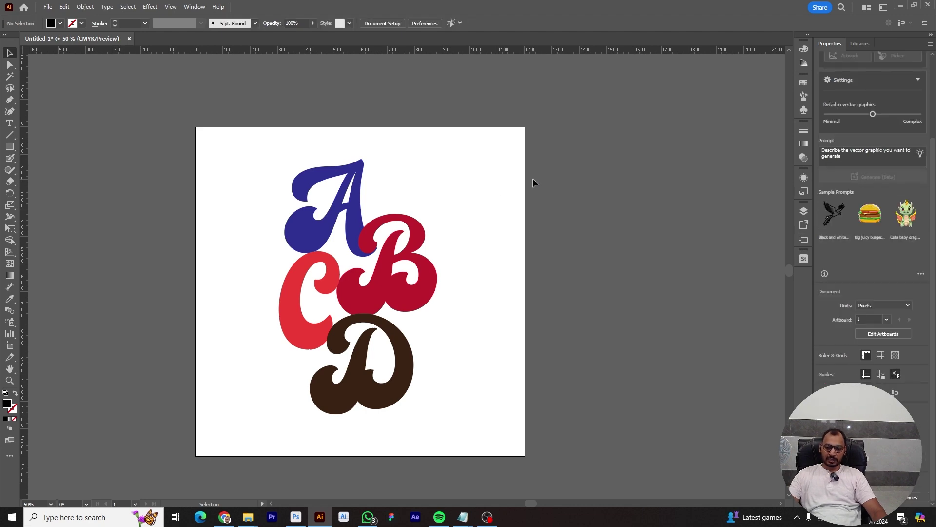
Back in Firefly, clear the prompt's reference and style settings and go to the Firefly home page.
{"action": "left_click", "coordinate": [224, 517]}
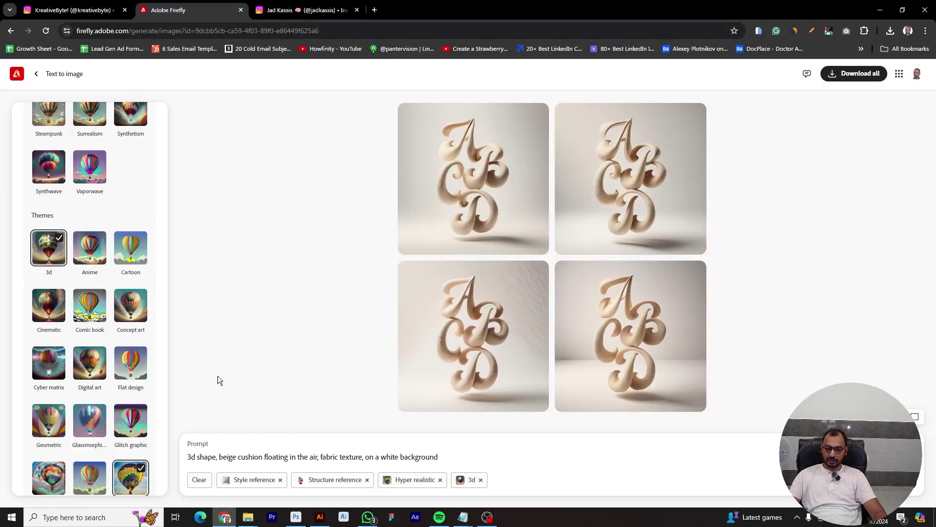
{"action": "left_click", "coordinate": [192, 480]}
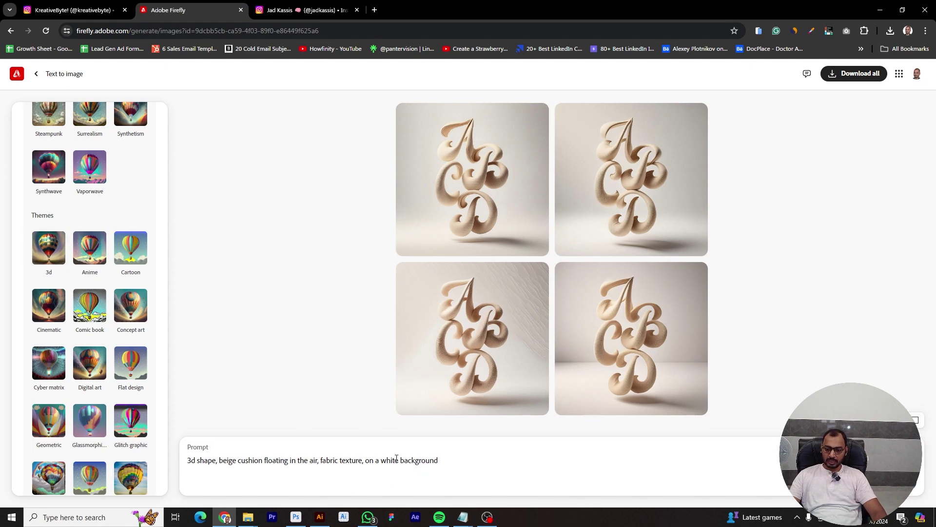
{"action": "left_click_drag", "start_coordinate": [465, 464], "coordinate": [186, 459]}
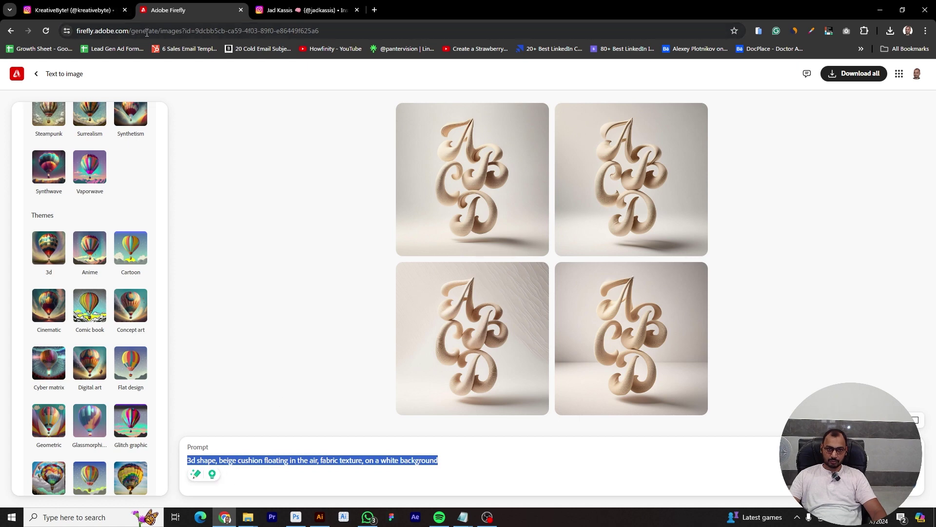
{"action": "left_click", "coordinate": [129, 30]}
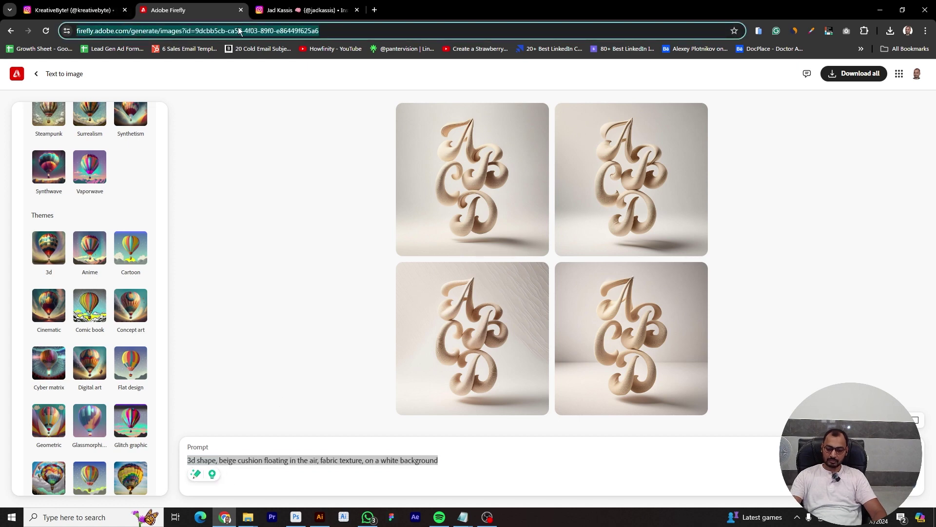
{"action": "left_click", "coordinate": [239, 31]}
{"action": "left_click", "coordinate": [152, 30], "text": "shift"}
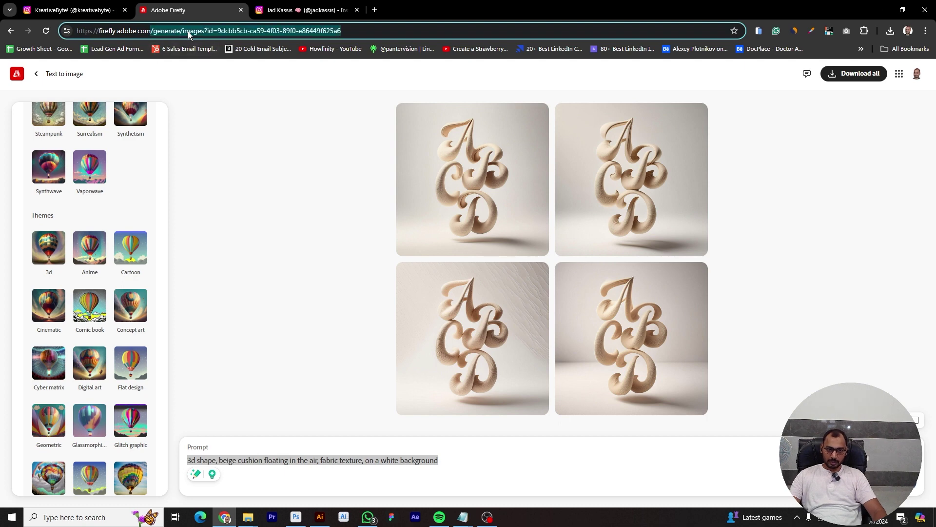
{"action": "key", "text": "BackSpace"}
{"action": "key", "text": "Return"}
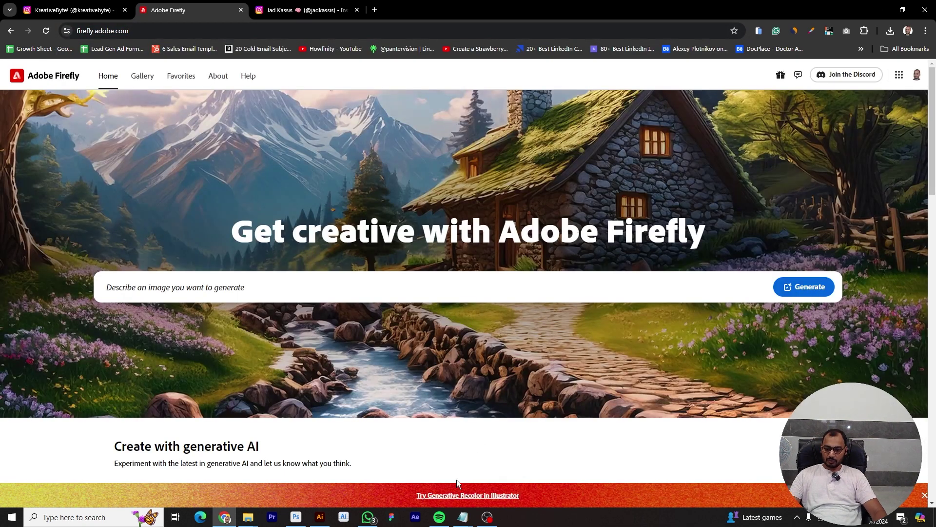
Replace the example prompt with the pasted beige cushion prompt and generate images.
{"action": "mouse_move", "coordinate": [463, 517]}
{"action": "left_click", "coordinate": [441, 469]}
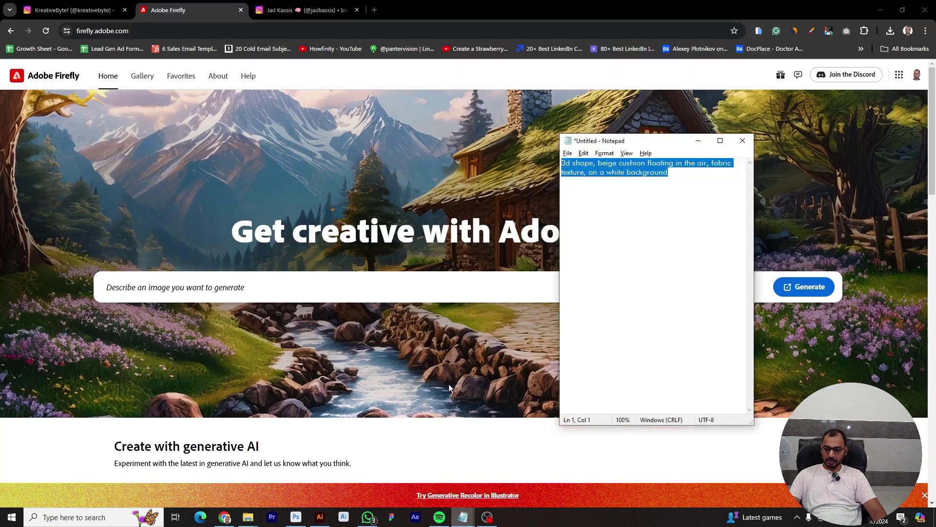
{"action": "left_click", "coordinate": [471, 285]}
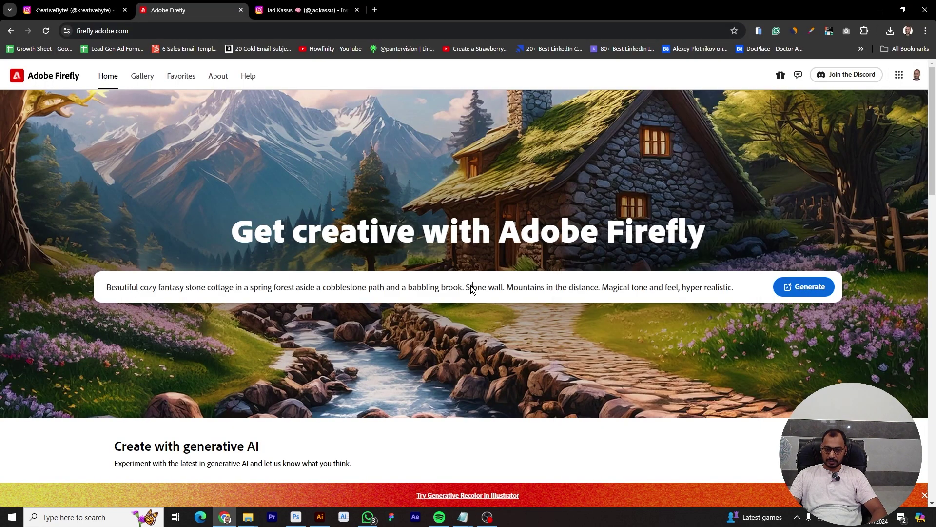
{"action": "key", "text": "ctrl+a"}
{"action": "key", "text": "ctrl+v"}
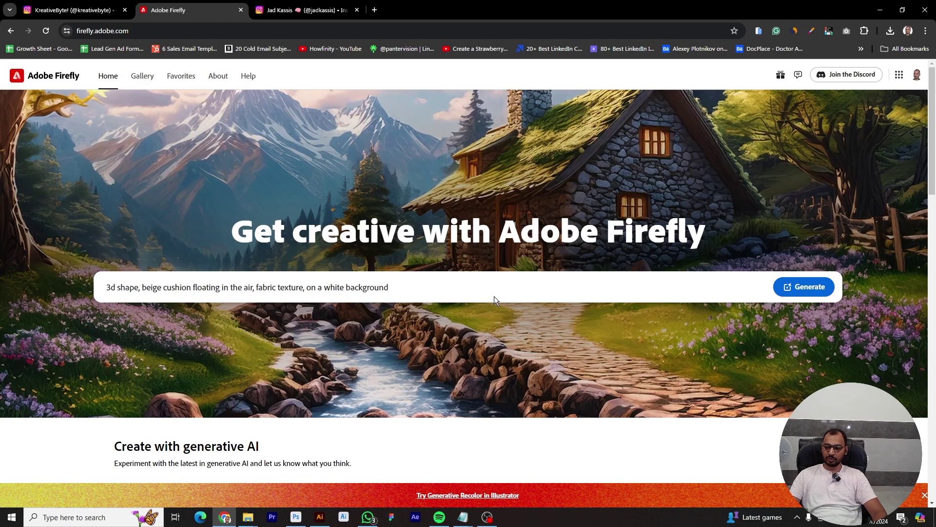
{"action": "left_click", "coordinate": [799, 281]}
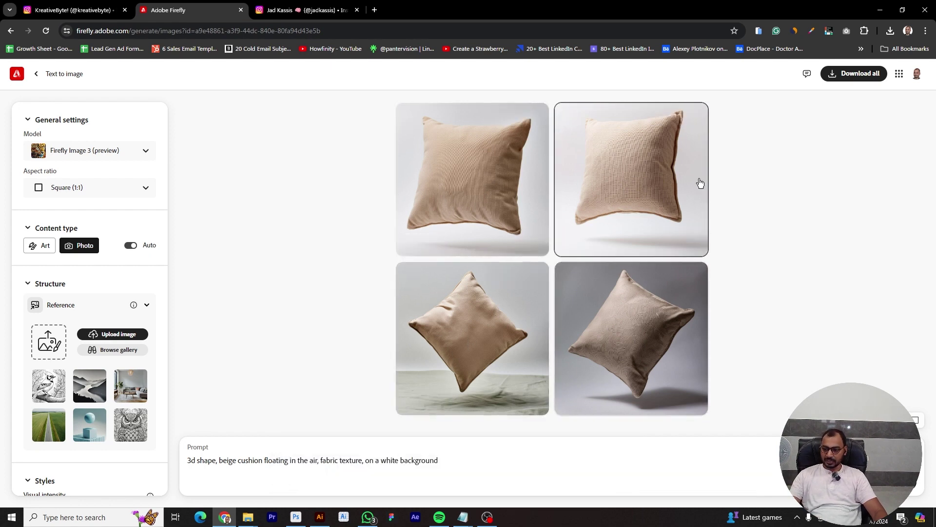
Download the top-right cushion image as a JPG into the Day1 folder, then close the viewer.
{"action": "left_click", "coordinate": [635, 175]}
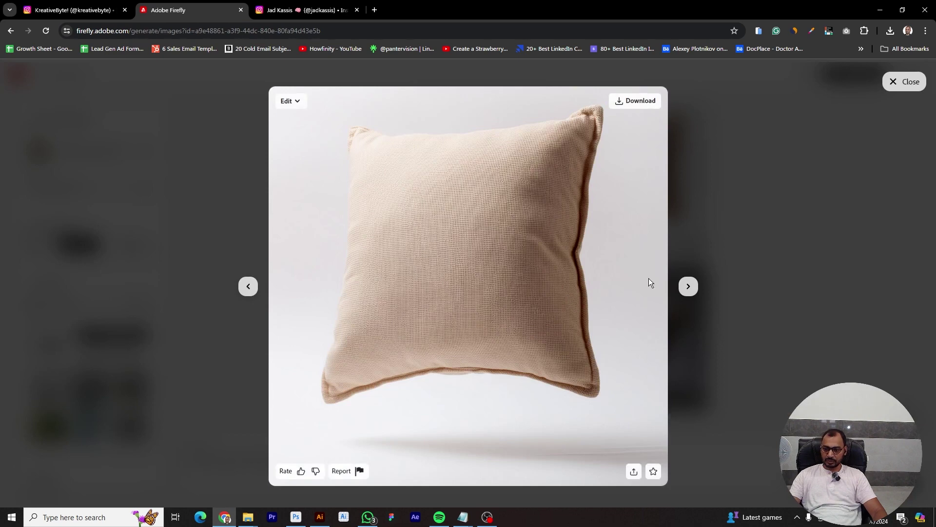
{"action": "left_click", "coordinate": [639, 100]}
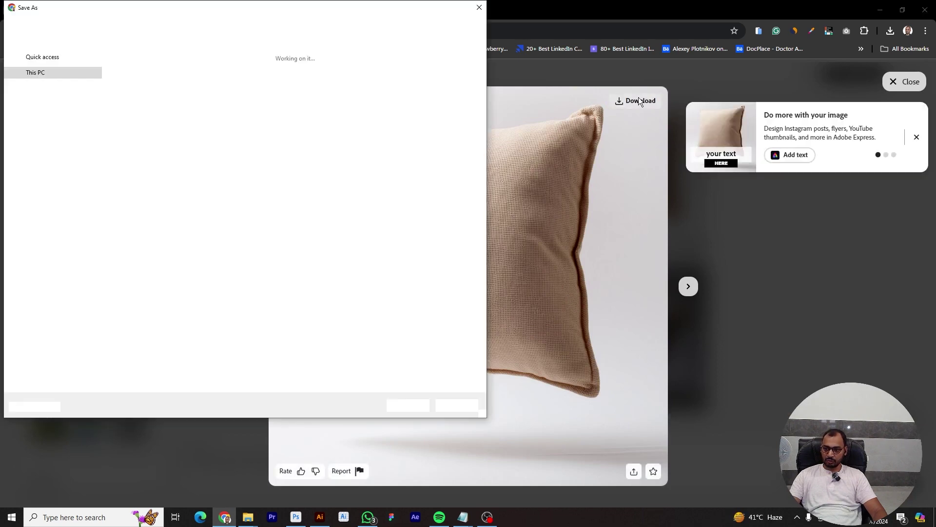
{"action": "key", "text": "Home"}
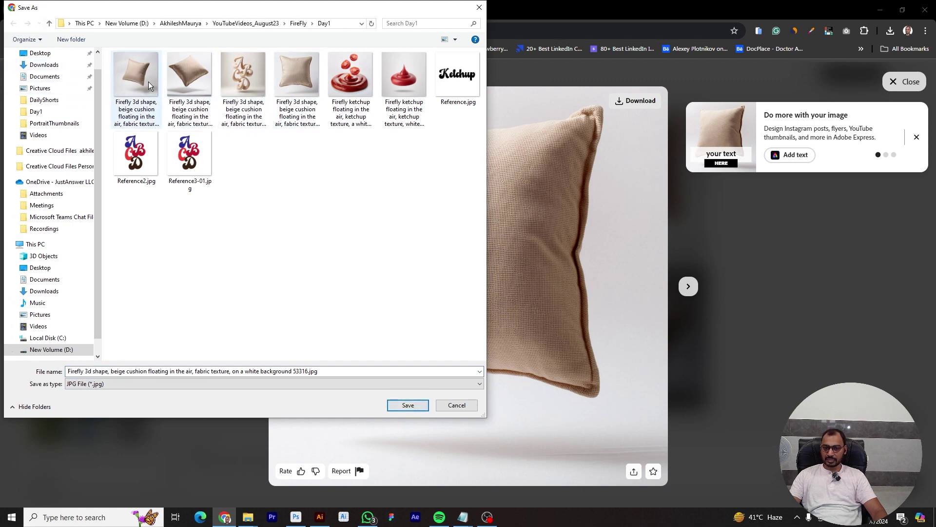
{"action": "left_click", "coordinate": [412, 410]}
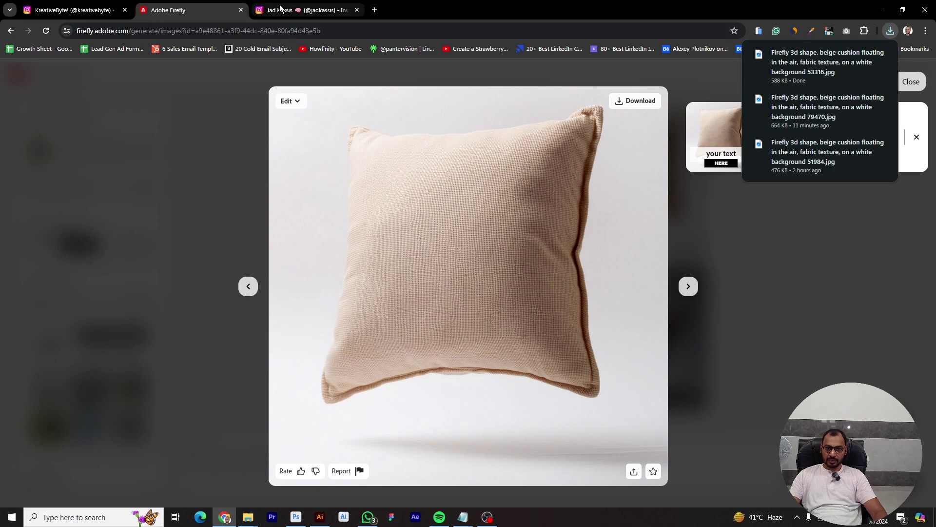
{"action": "left_click", "coordinate": [172, 152]}
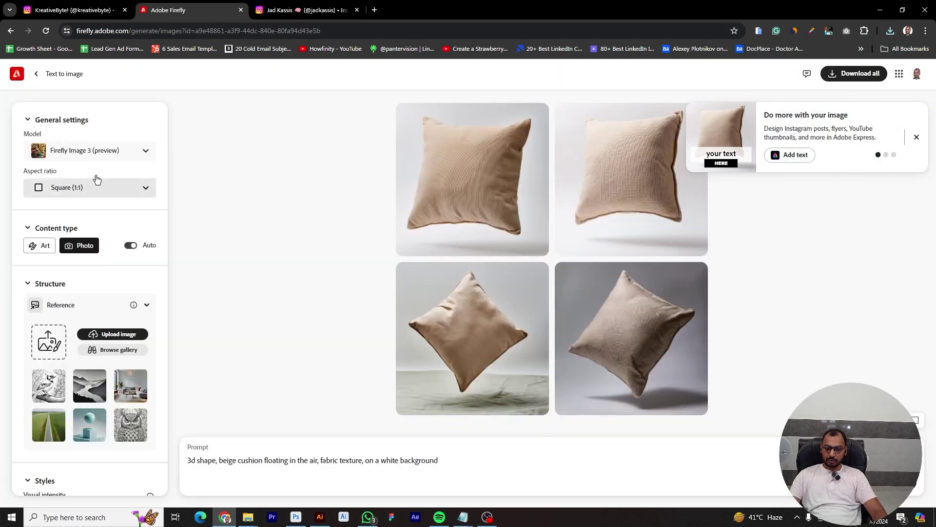
Dismiss the popup and load Reference3-01.jpg as the structure reference at maximum strength.
{"action": "left_click", "coordinate": [919, 138]}
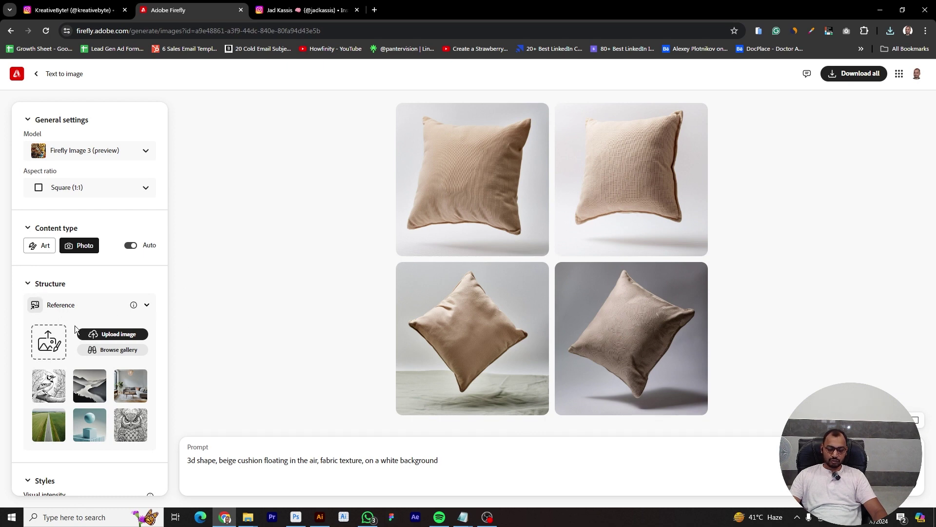
{"action": "left_click", "coordinate": [55, 340]}
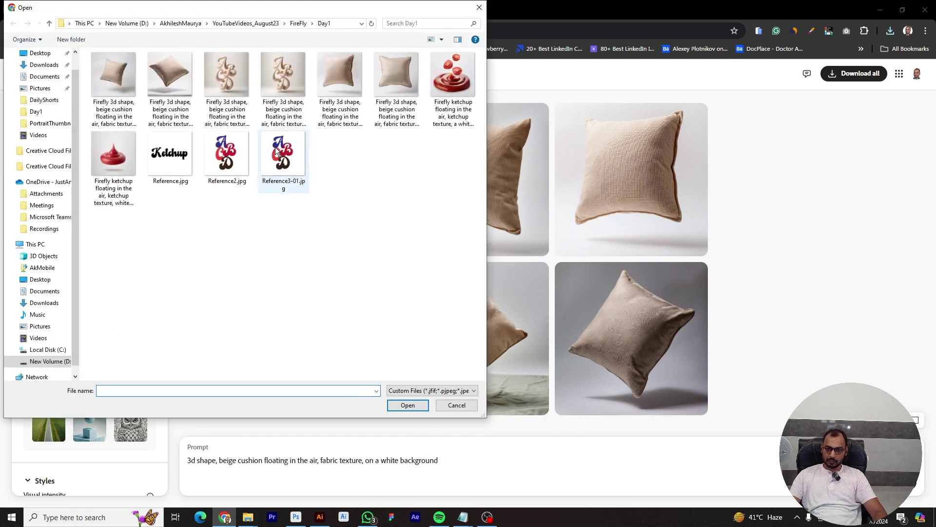
{"action": "double_click", "coordinate": [275, 147]}
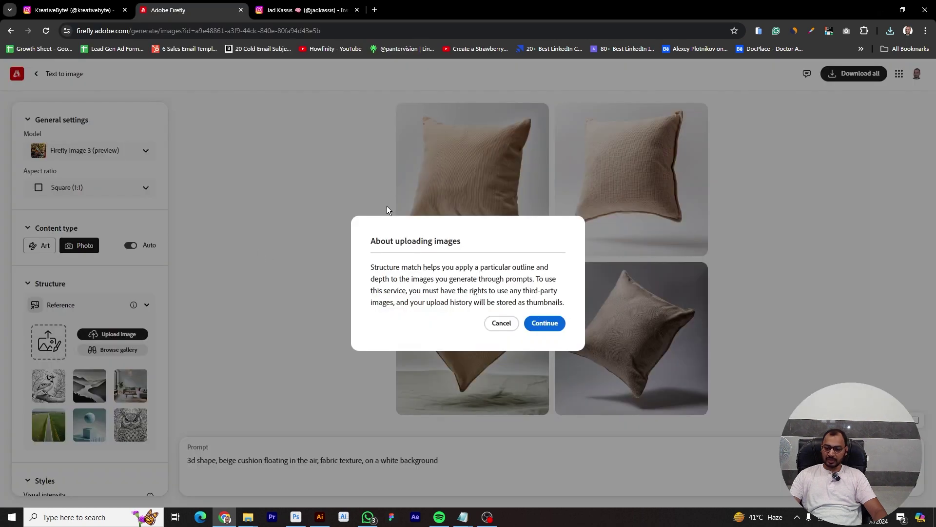
{"action": "left_click", "coordinate": [554, 324]}
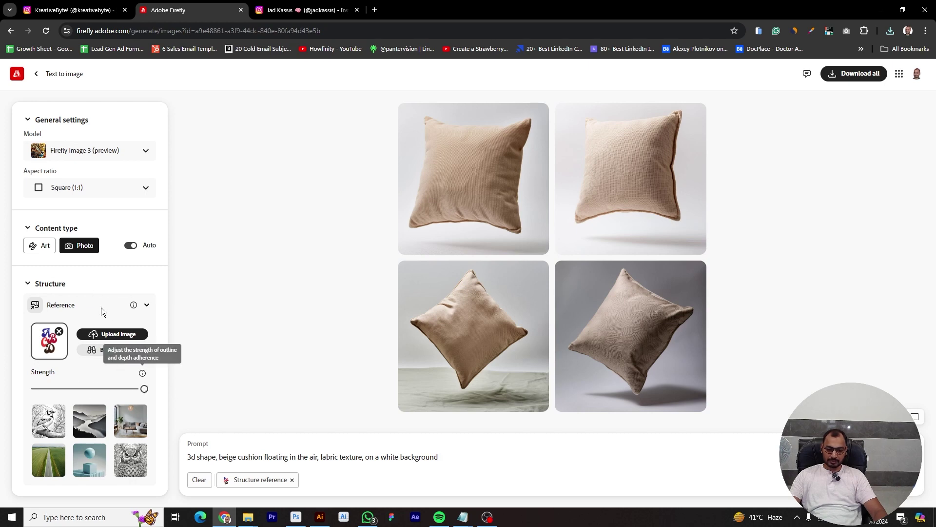
{"action": "scroll", "coordinate": [101, 307], "scroll_direction": "down", "scroll_amount": 4}
Use a saved beige cushion photo as the style reference and apply the Hyper realistic effect.
{"action": "left_click", "coordinate": [48, 417]}
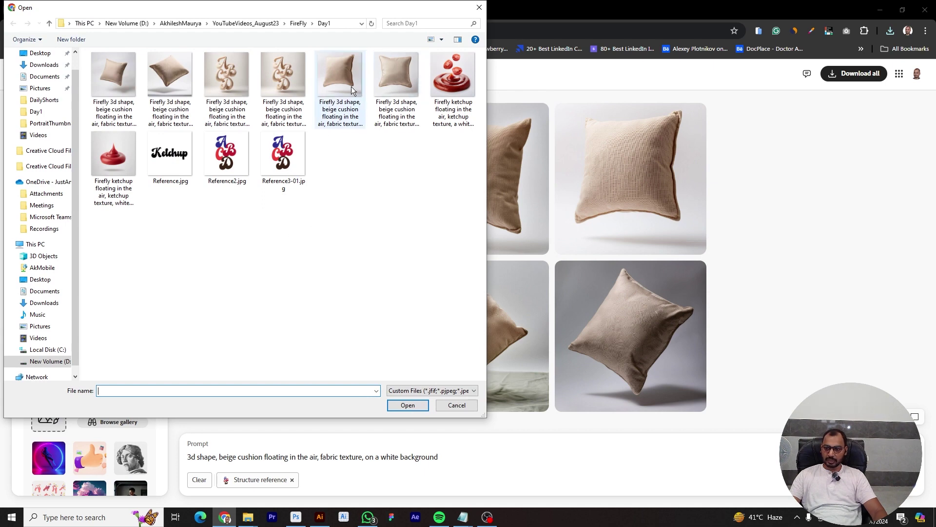
{"action": "double_click", "coordinate": [344, 73]}
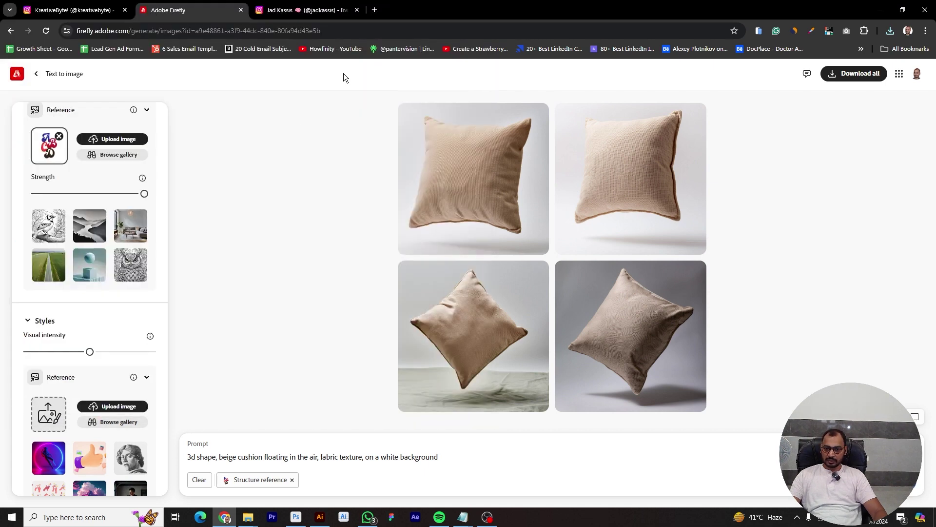
{"action": "scroll", "coordinate": [128, 391], "scroll_direction": "down", "scroll_amount": 4}
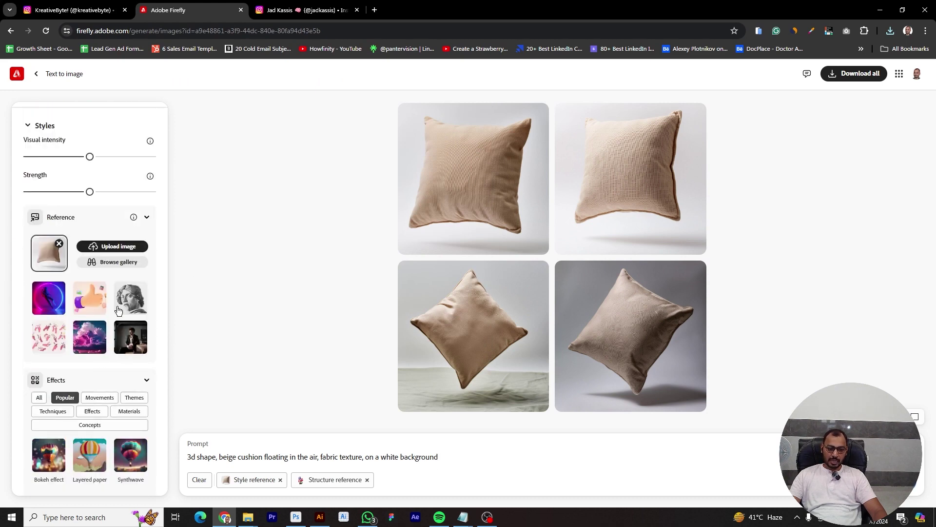
{"action": "scroll", "coordinate": [118, 310], "scroll_direction": "down", "scroll_amount": 4}
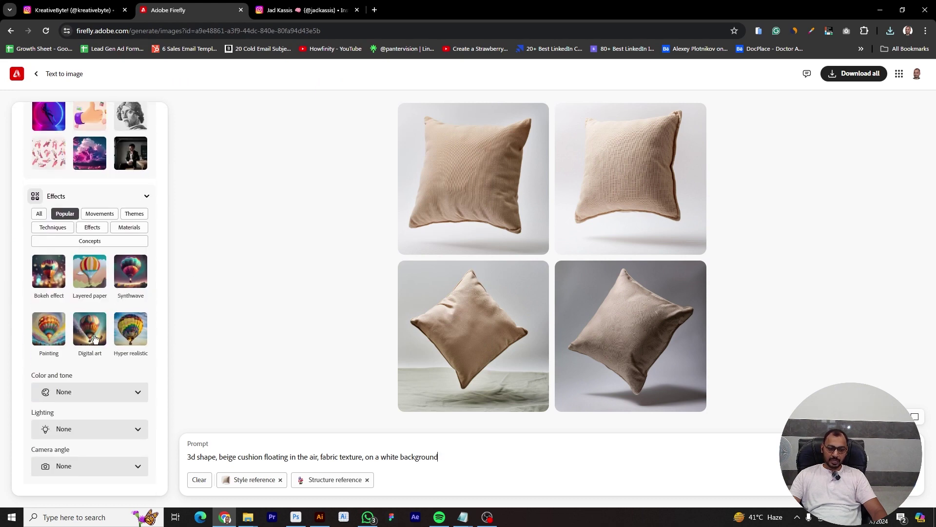
{"action": "left_click", "coordinate": [131, 334]}
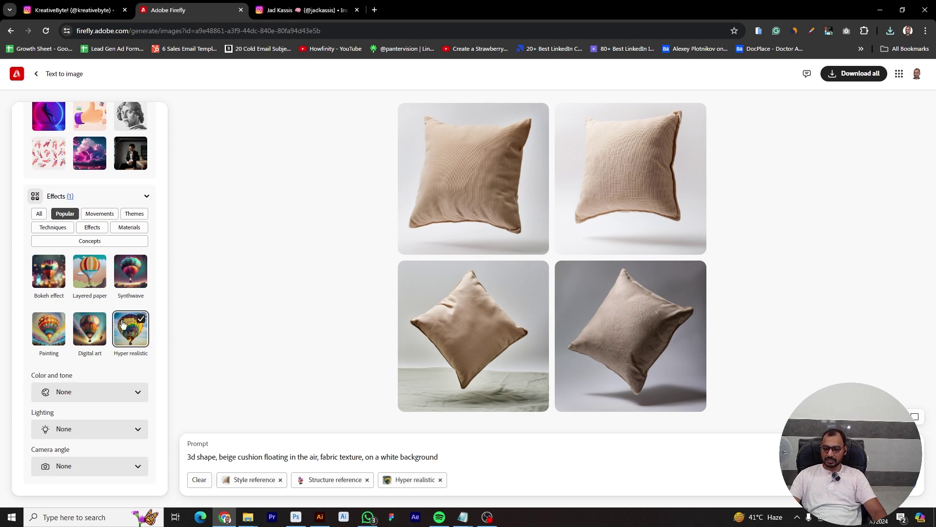
Show all Effects and scroll to the four new beige cushion ABCD renders.
{"action": "left_click", "coordinate": [39, 213]}
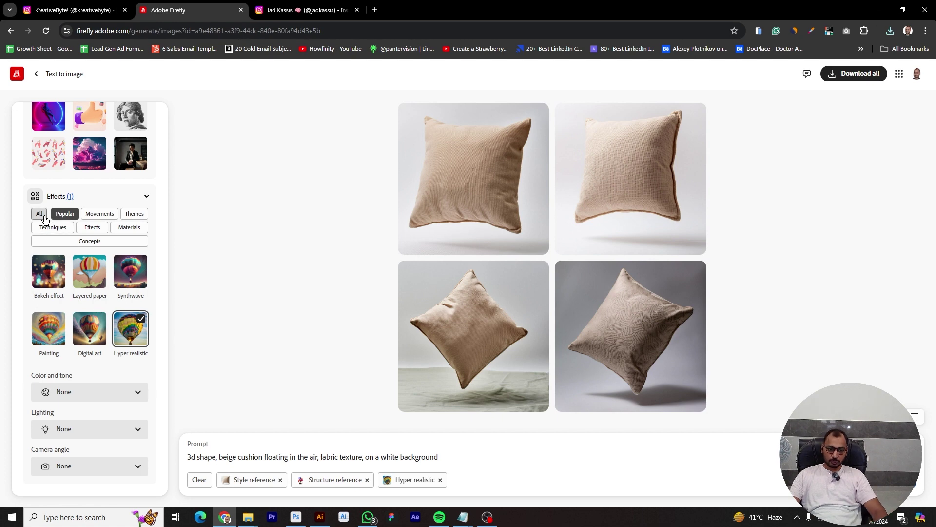
{"action": "scroll", "coordinate": [62, 317], "scroll_direction": "down", "scroll_amount": 3}
{"action": "scroll", "coordinate": [62, 345], "scroll_direction": "down", "scroll_amount": 3}
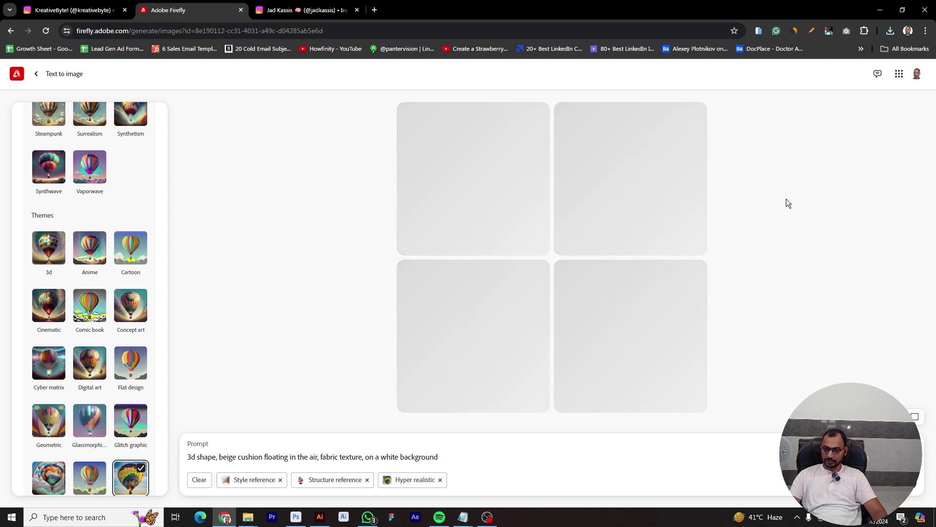
Enlarge the first ABCD render, step through three more results, then close the viewer.
{"action": "left_click", "coordinate": [490, 183]}
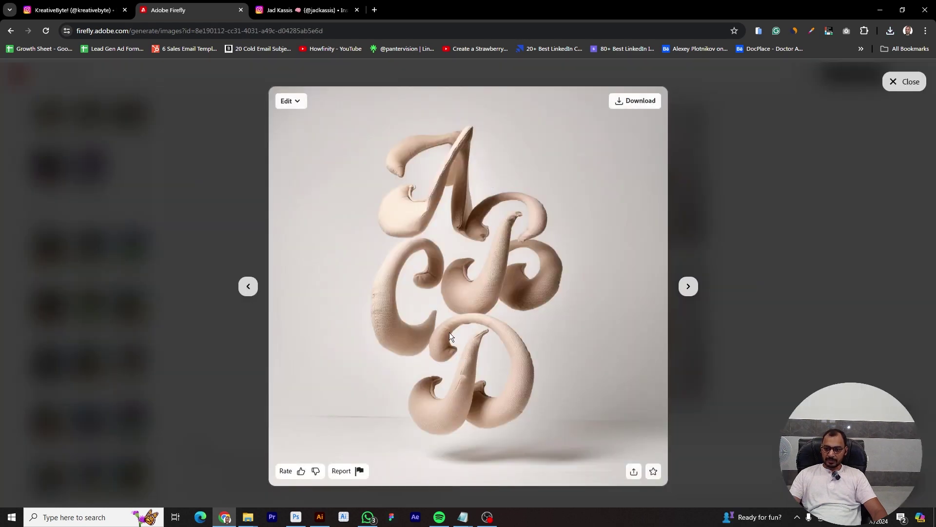
{"action": "left_click", "coordinate": [689, 286]}
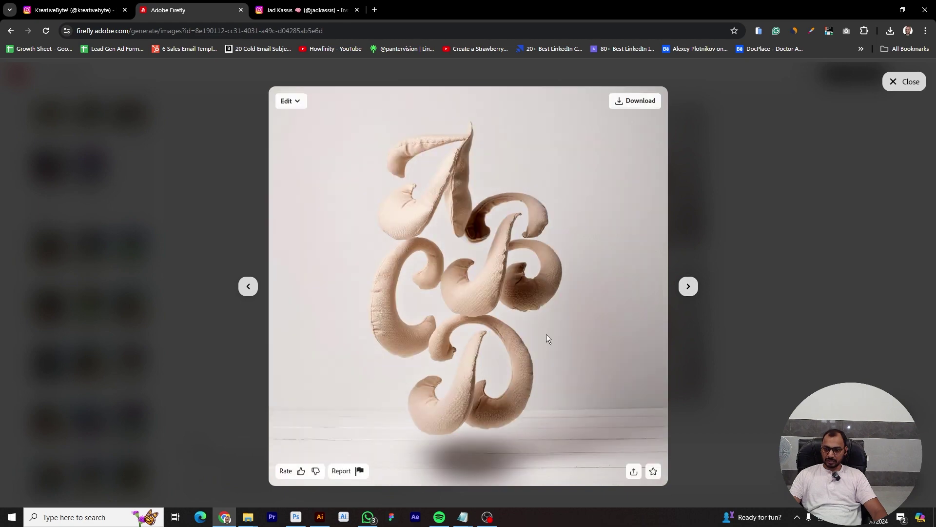
{"action": "left_click", "coordinate": [688, 287]}
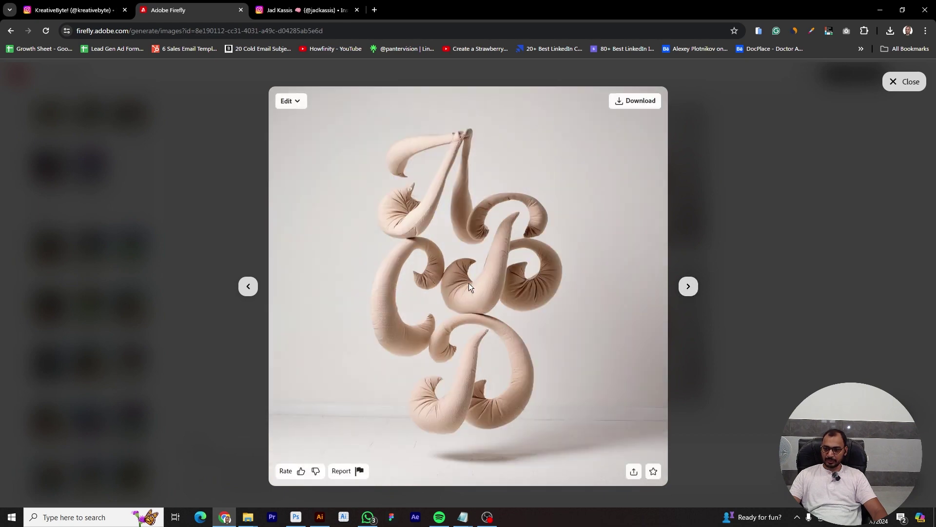
{"action": "left_click", "coordinate": [689, 287]}
{"action": "mouse_move", "coordinate": [468, 285]}
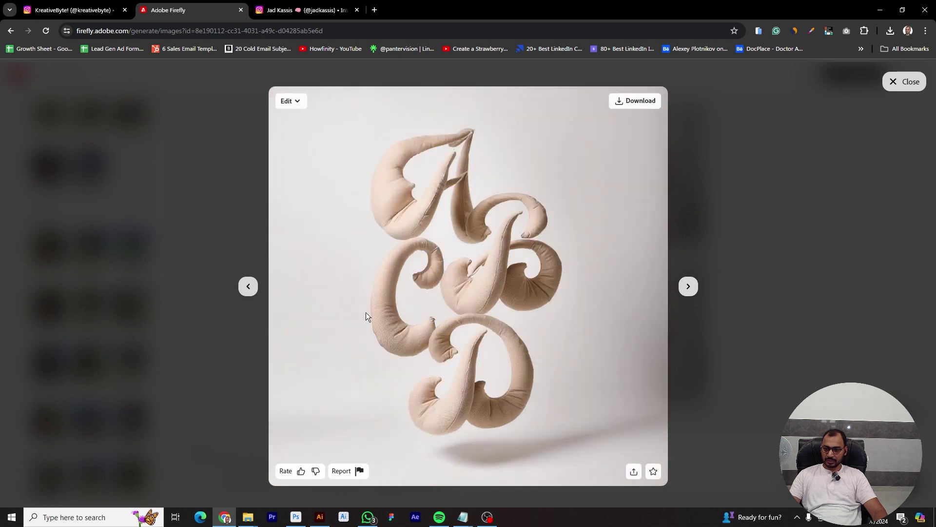
{"action": "left_click", "coordinate": [905, 81]}
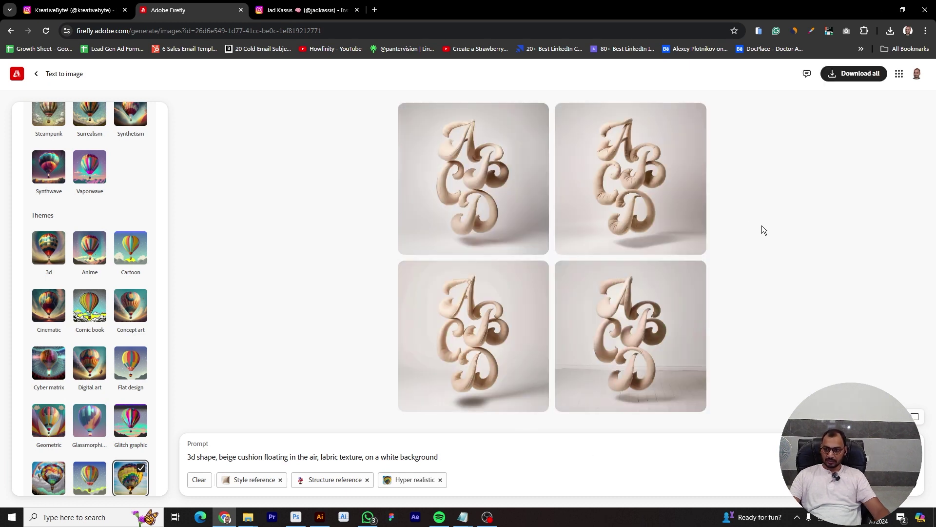
Enlarge the first new ABCD render and advance to the puffier cushion-letter result.
{"action": "left_click", "coordinate": [458, 190]}
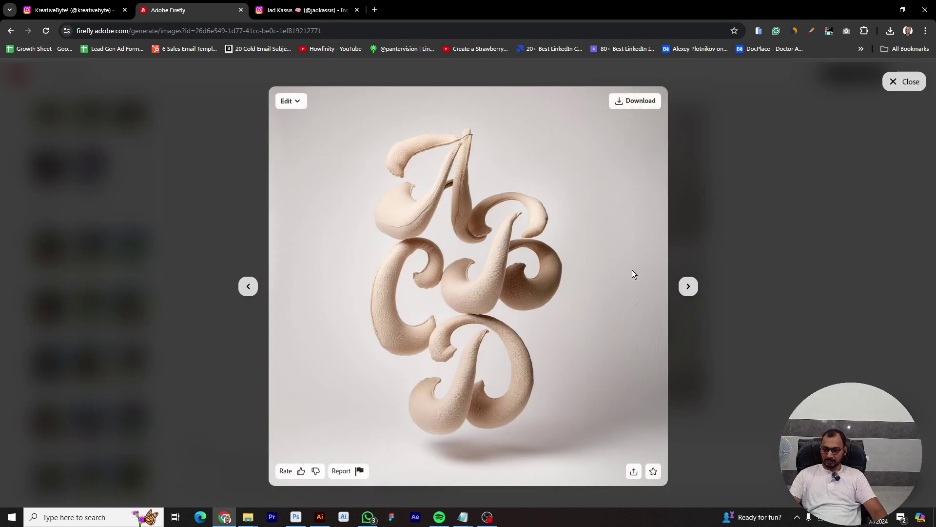
{"action": "left_click", "coordinate": [688, 287]}
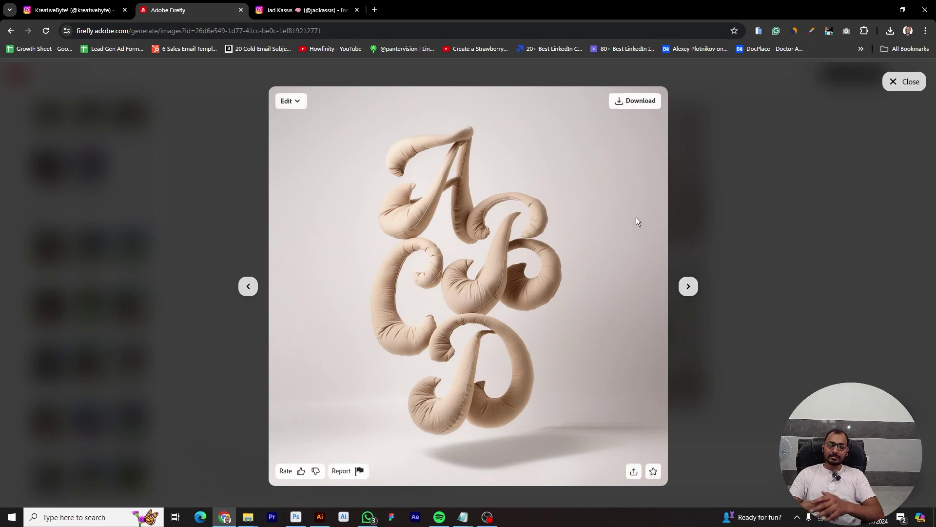